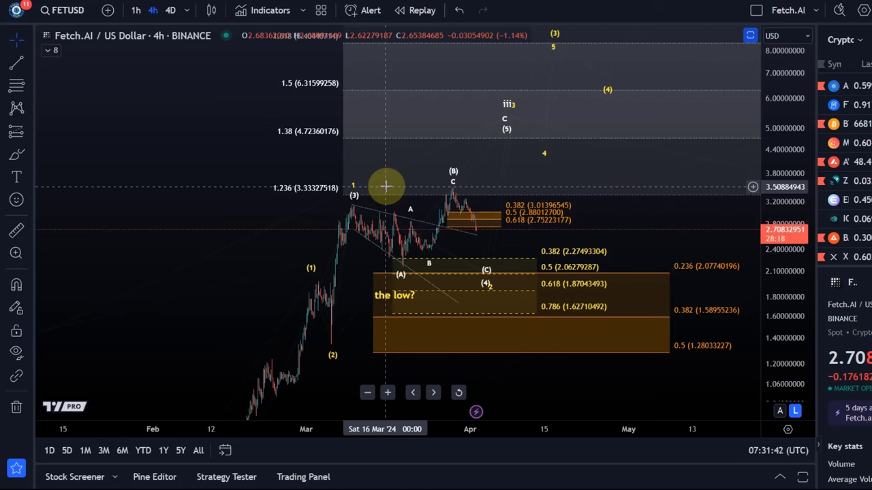
Step: Delete the small Fib retracement near 2.88 and adjust the (A) point of the ABC wave
{"action": "left_click", "coordinate": [538, 205]}
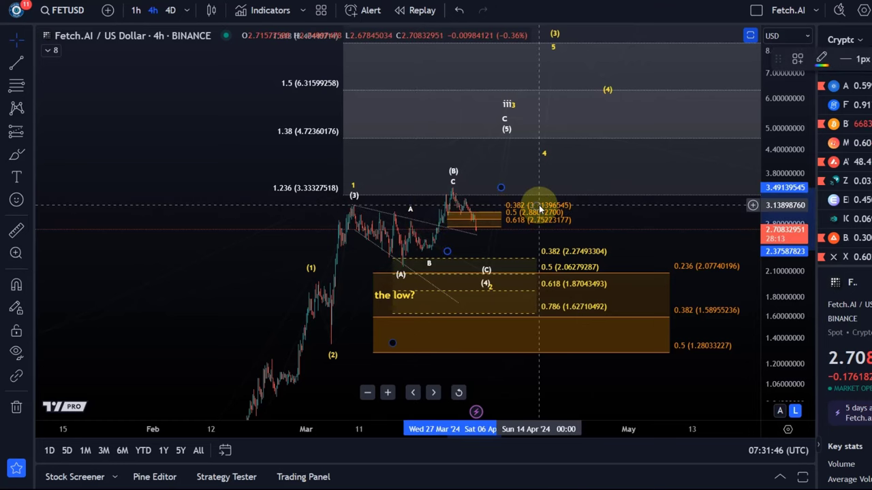
{"action": "key", "text": "Delete"}
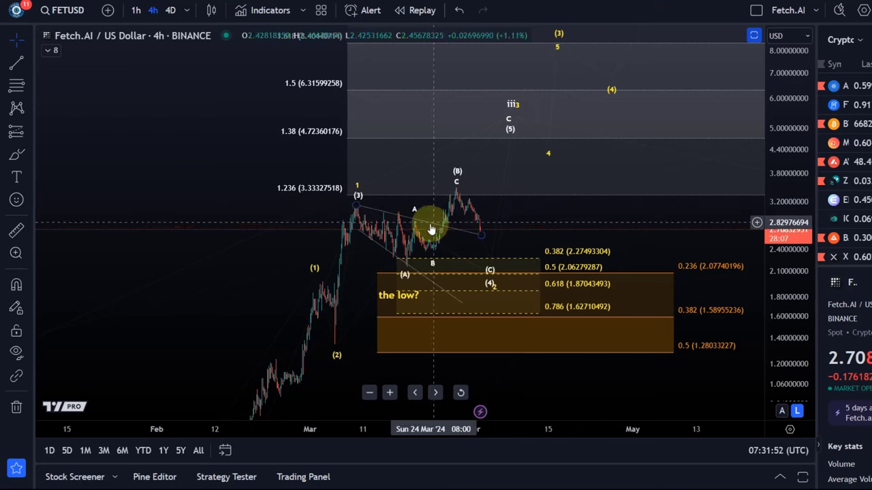
{"action": "left_click", "coordinate": [355, 205]}
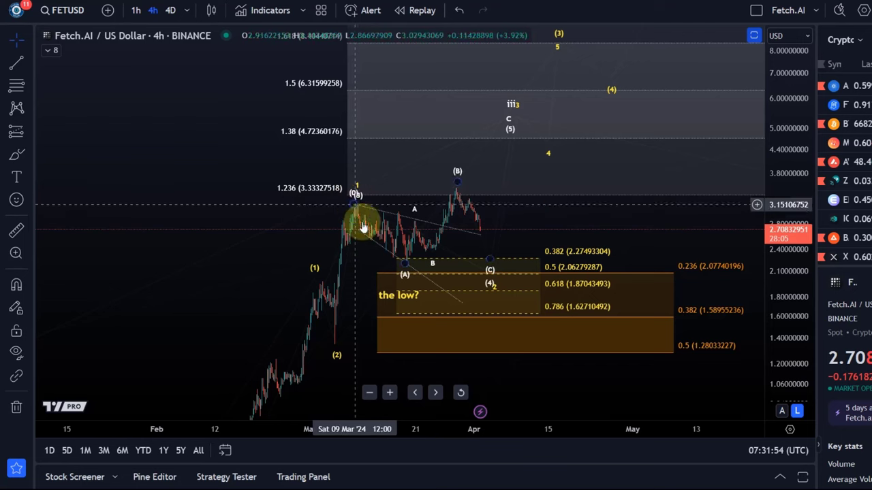
{"action": "left_click_drag", "start_coordinate": [406, 274], "coordinate": [407, 268]}
{"action": "left_click", "coordinate": [406, 258]}
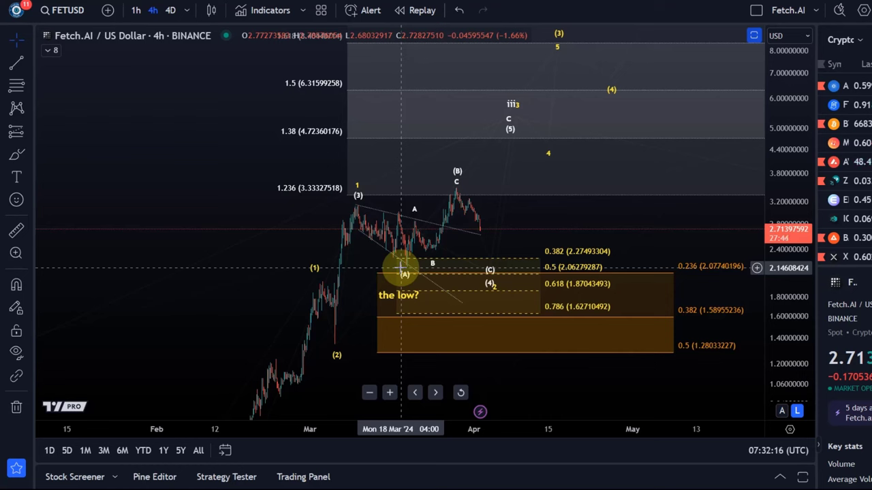
{"action": "left_click", "coordinate": [433, 267]}
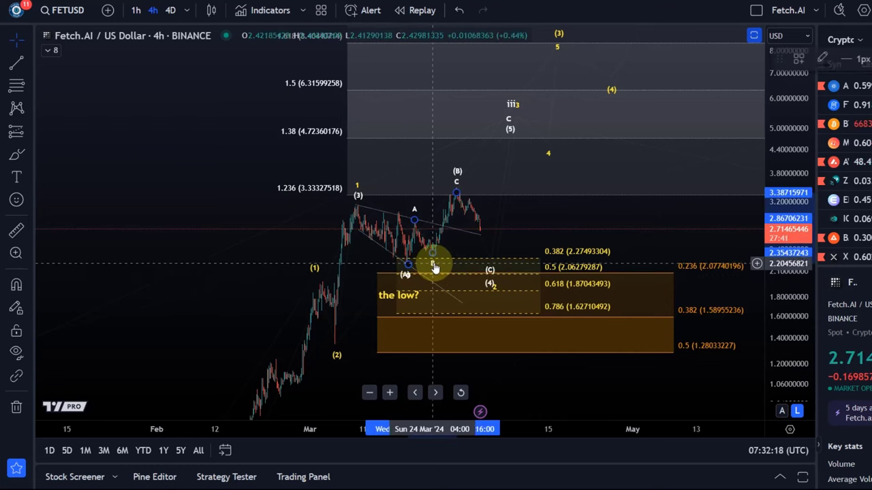
{"action": "left_click", "coordinate": [430, 259]}
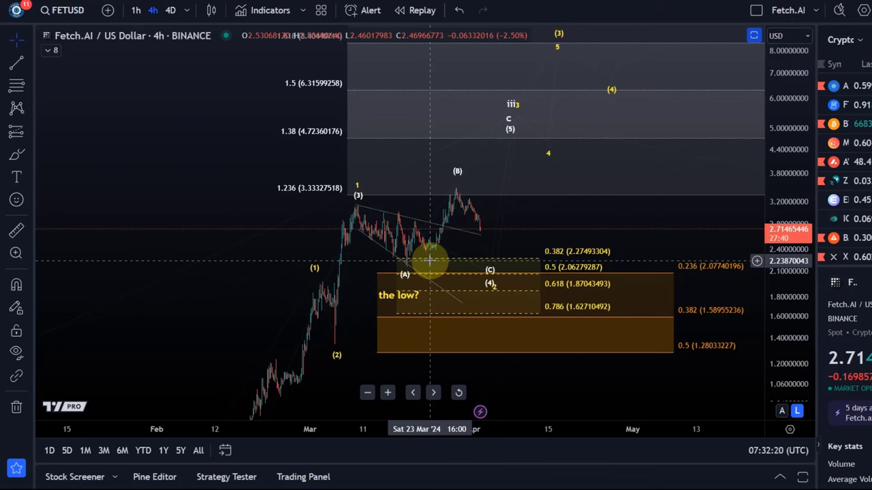
Step: Move the yellow Elliott wave's point 2 one bar earlier
{"action": "scroll", "coordinate": [452, 268], "scroll_direction": "up", "scroll_amount": 2}
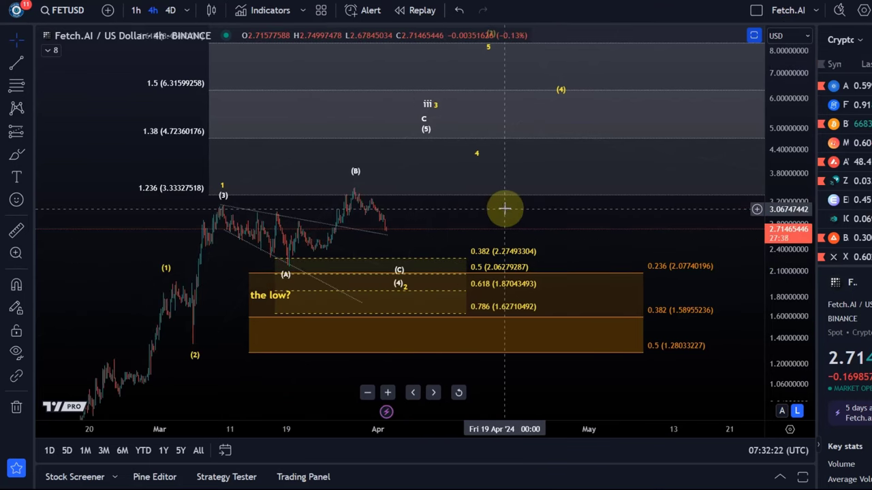
{"action": "left_click_drag", "start_coordinate": [504, 208], "coordinate": [642, 192]}
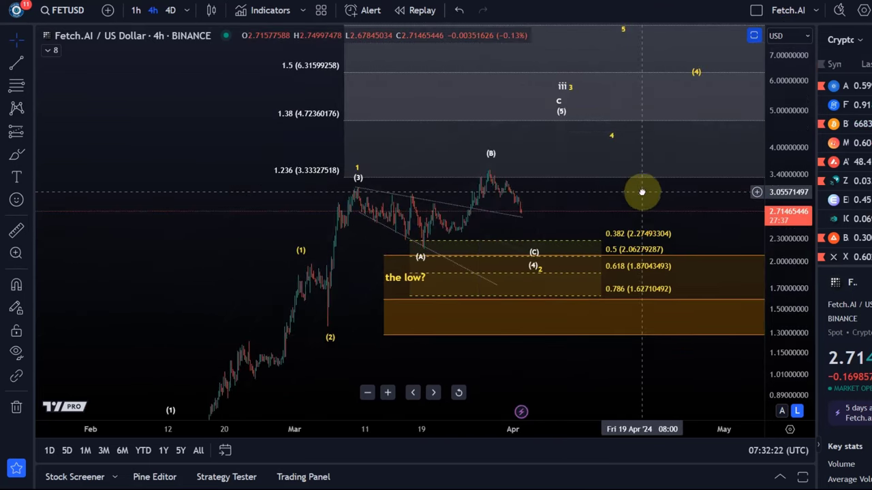
{"action": "left_click", "coordinate": [549, 277]}
{"action": "mouse_move", "coordinate": [549, 278]}
{"action": "left_mouse_down"}
{"action": "mouse_move", "coordinate": [543, 286]}
{"action": "mouse_move", "coordinate": [535, 258]}
{"action": "mouse_move", "coordinate": [545, 274]}
{"action": "mouse_move", "coordinate": [542, 269]}
{"action": "left_mouse_up"}
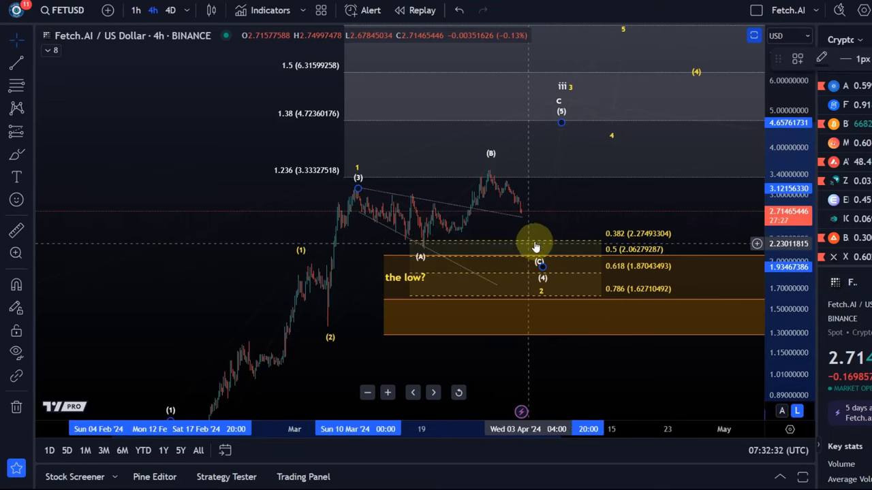
Step: Draw a six-point Elliott impulse wave falling from the (B) high
{"action": "left_click", "coordinate": [29, 114]}
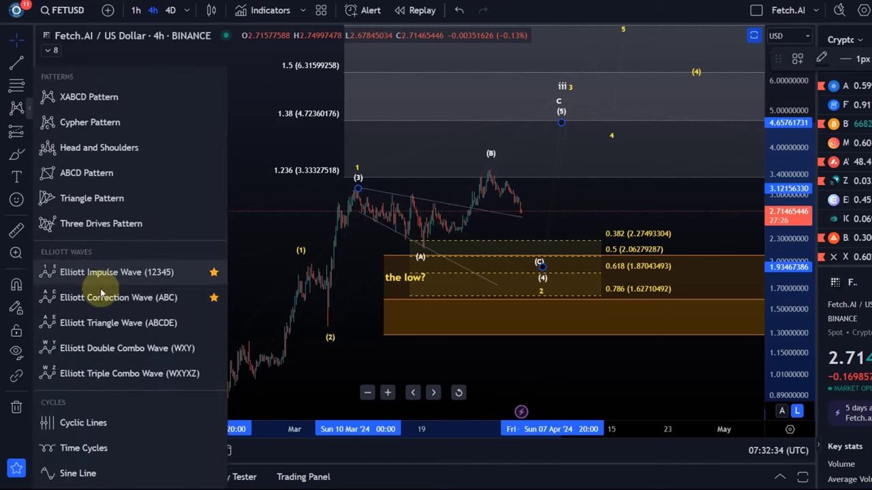
{"action": "left_click", "coordinate": [136, 272]}
{"action": "left_click", "coordinate": [490, 172]}
{"action": "left_click", "coordinate": [497, 197]}
{"action": "left_click", "coordinate": [505, 184]}
{"action": "left_click", "coordinate": [522, 222]}
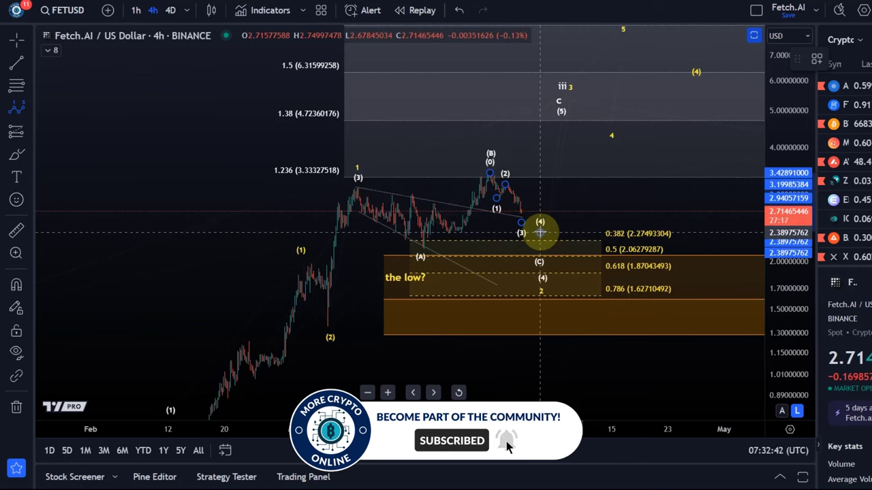
{"action": "left_click", "coordinate": [539, 232]}
{"action": "left_click", "coordinate": [550, 240]}
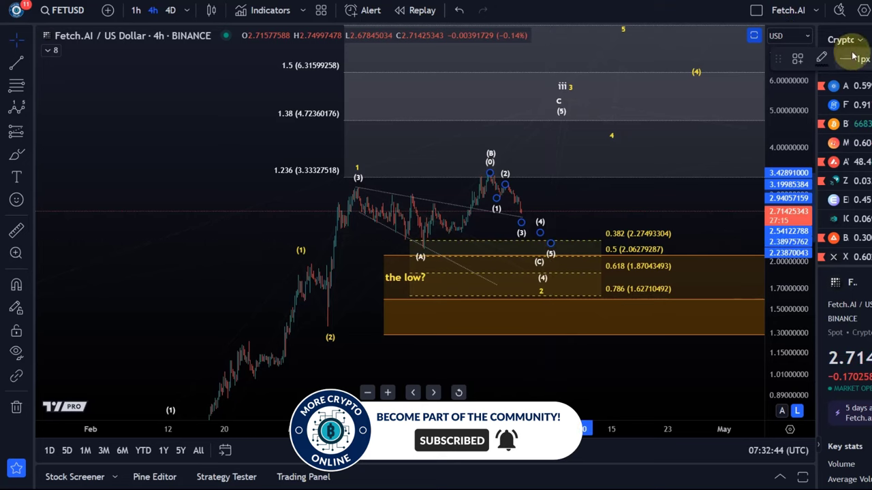
Step: Set the new impulse wave's degree to Minuscule
{"action": "double_click", "coordinate": [720, 210]}
{"action": "left_click", "coordinate": [496, 288]}
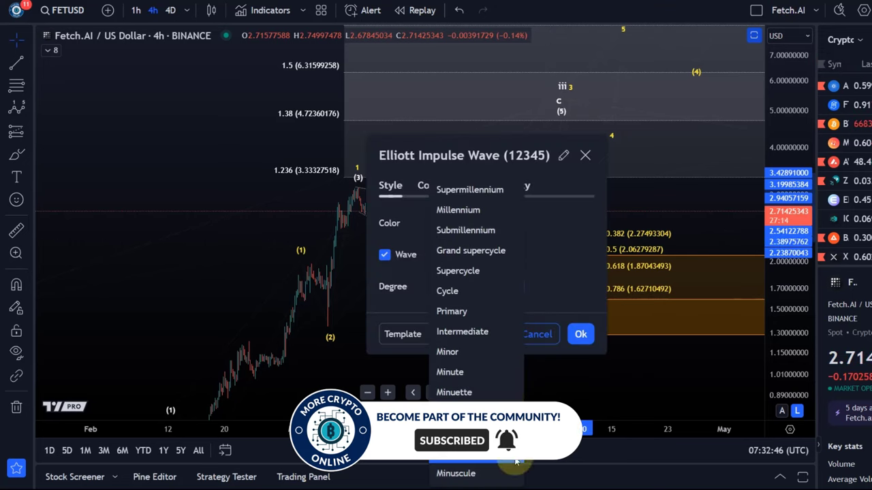
{"action": "left_click", "coordinate": [504, 472]}
{"action": "left_click", "coordinate": [581, 335]}
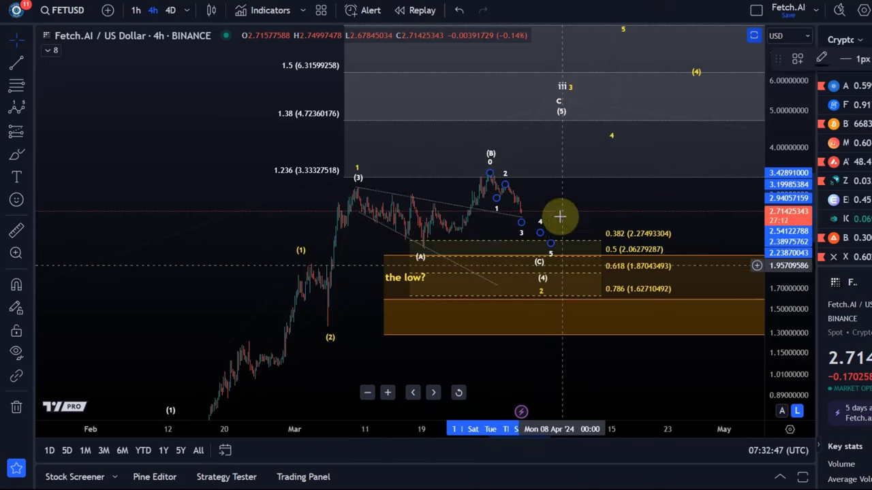
{"action": "left_click", "coordinate": [556, 266]}
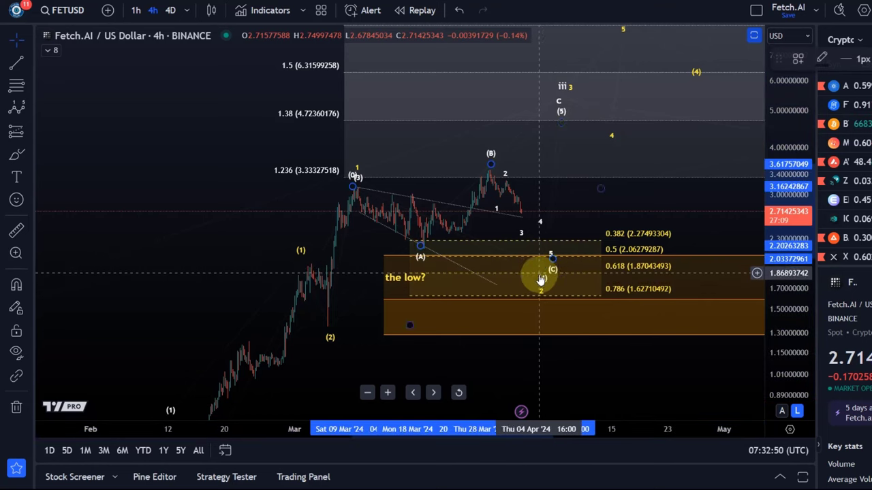
{"action": "left_click", "coordinate": [559, 288]}
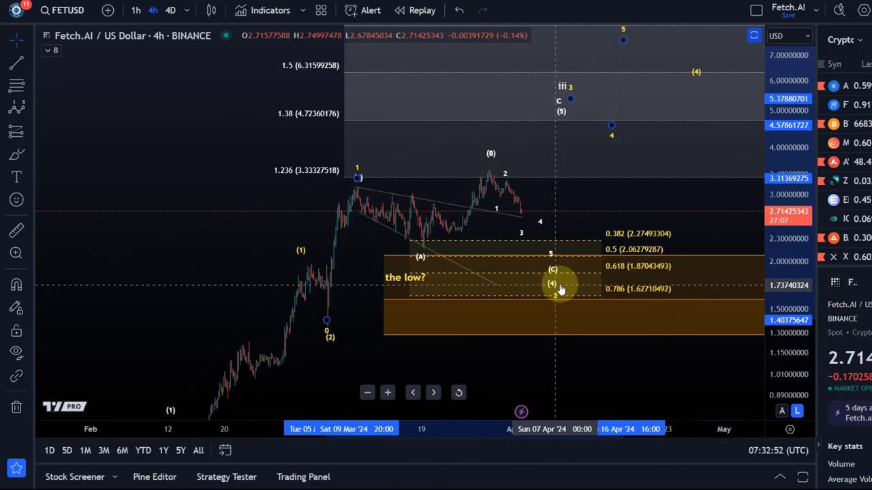
{"action": "left_click_drag", "start_coordinate": [251, 184], "coordinate": [116, 156]}
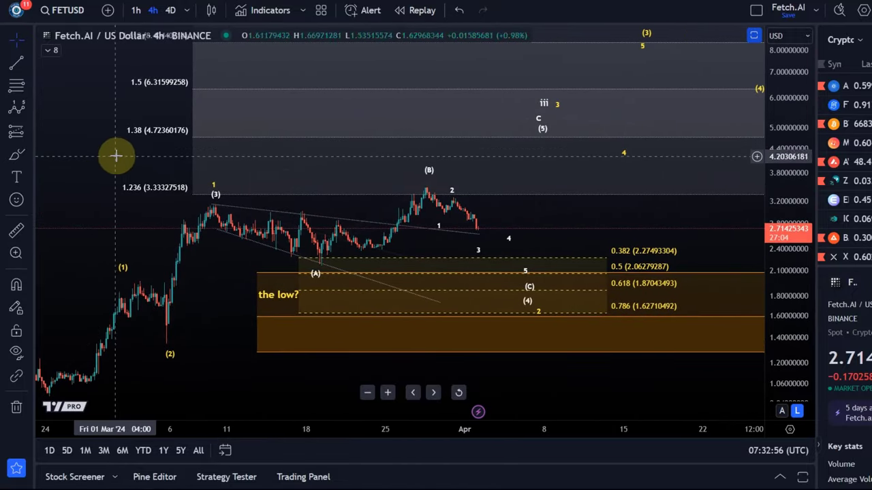
Step: Adjust point 4 of the new impulse, then draw a trend-based Fib extension through the (A) low
{"action": "left_click", "coordinate": [476, 246]}
{"action": "mouse_move", "coordinate": [508, 250]}
{"action": "left_mouse_down"}
{"action": "mouse_move", "coordinate": [508, 233]}
{"action": "mouse_move", "coordinate": [525, 279]}
{"action": "mouse_move", "coordinate": [518, 272]}
{"action": "left_mouse_up"}
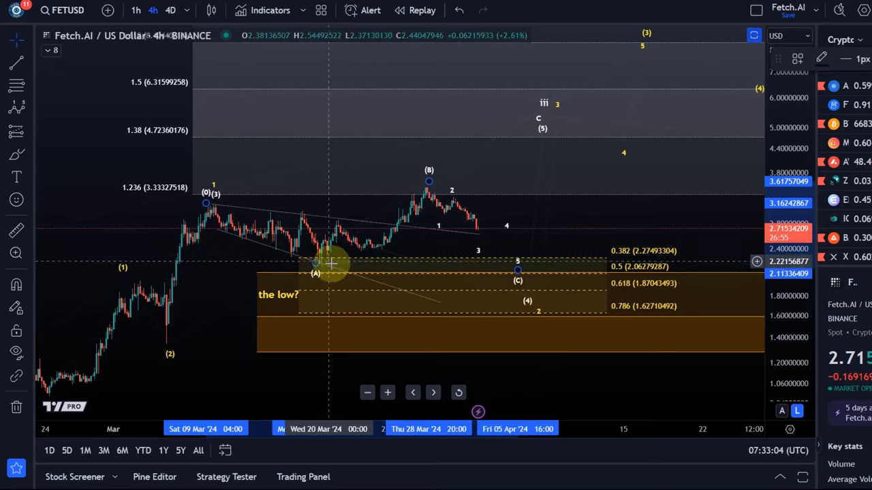
{"action": "left_click", "coordinate": [27, 88]}
{"action": "left_click", "coordinate": [47, 119]}
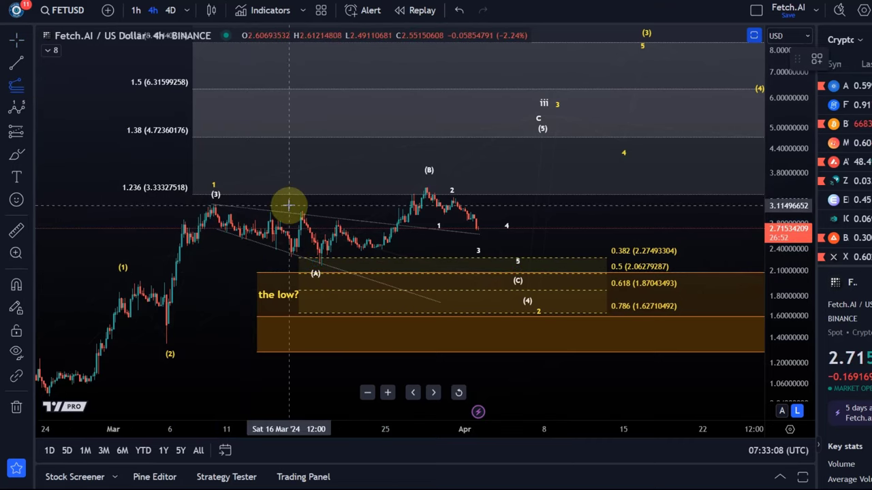
{"action": "left_click", "coordinate": [289, 204]}
{"action": "left_click", "coordinate": [314, 265]}
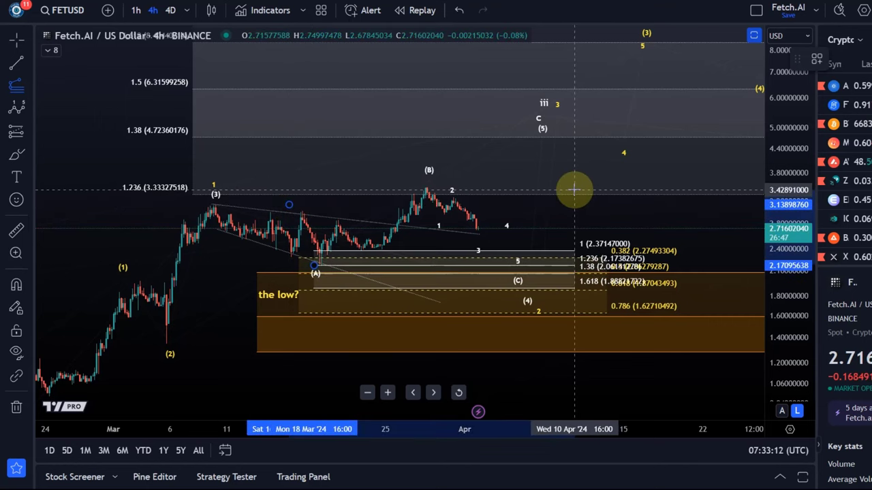
{"action": "left_click", "coordinate": [515, 188]}
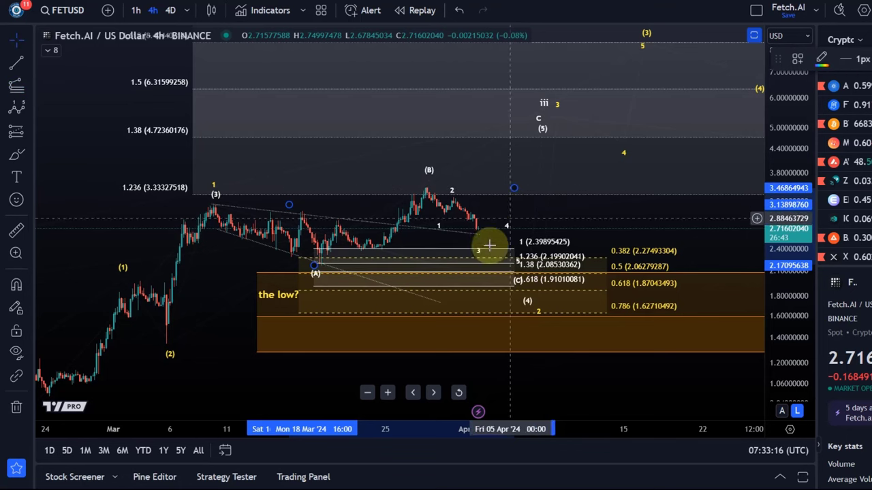
Step: Make the Fib extension's level lines dotted
{"action": "left_click", "coordinate": [859, 59]}
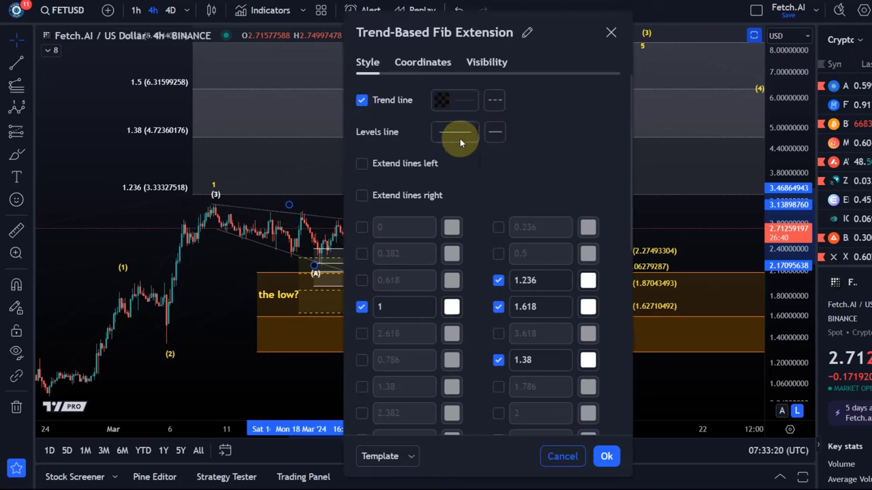
{"action": "left_click", "coordinate": [460, 138]}
{"action": "left_click", "coordinate": [459, 165]}
{"action": "left_click", "coordinate": [495, 132]}
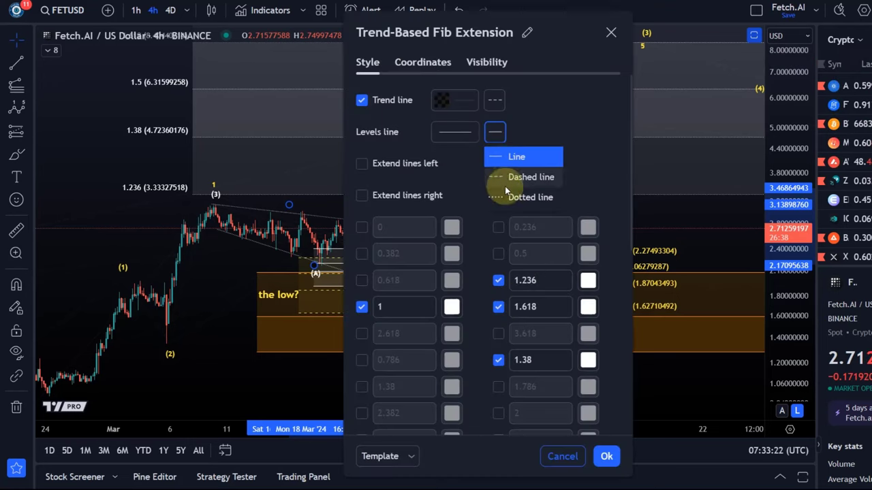
{"action": "left_click", "coordinate": [512, 197]}
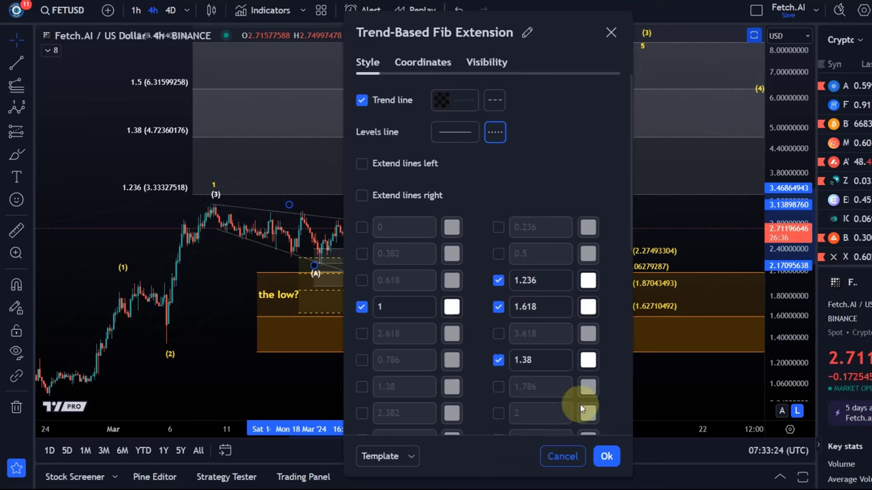
{"action": "left_click", "coordinate": [605, 456]}
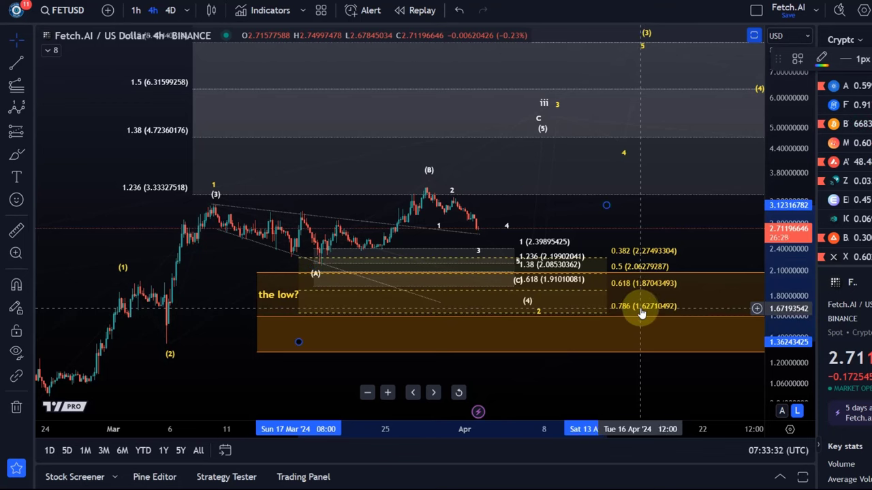
Step: Delete the 0.382–0.786 retracement and shift the Fib extension two bars right to 25 Mar
{"action": "key", "text": "Delete"}
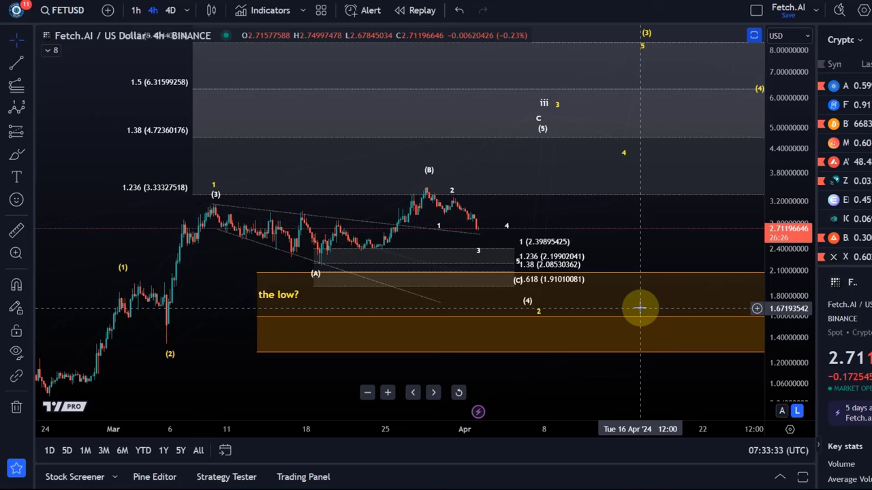
{"action": "left_click", "coordinate": [584, 256]}
{"action": "key", "text": "Right"}
{"action": "key", "text": "Right"}
{"action": "key", "text": "Right"}
{"action": "key", "text": "Right"}
{"action": "key", "text": "Right"}
{"action": "key", "text": "Right"}
{"action": "key", "text": "Right"}
{"action": "key", "text": "Right"}
{"action": "key", "text": "Right"}
{"action": "key", "text": "Right"}
{"action": "key", "text": "Right"}
{"action": "key", "text": "Right"}
{"action": "key", "text": "Right"}
{"action": "key", "text": "Right"}
{"action": "key", "text": "Right"}
{"action": "key", "text": "Right"}
{"action": "key", "text": "Right"}
{"action": "key", "text": "Right"}
{"action": "key", "text": "Right"}
{"action": "key", "text": "Right"}
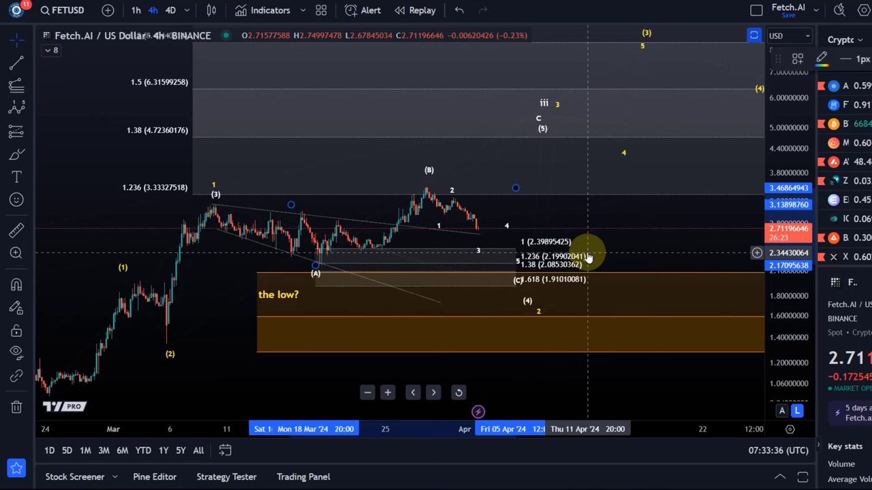
{"action": "key", "text": "Right"}
{"action": "key", "text": "Right"}
{"action": "key", "text": "Right"}
{"action": "key", "text": "Right"}
{"action": "key", "text": "Right"}
{"action": "key", "text": "Right"}
{"action": "key", "text": "Right"}
{"action": "key", "text": "Right"}
{"action": "key", "text": "Right"}
{"action": "key", "text": "Right"}
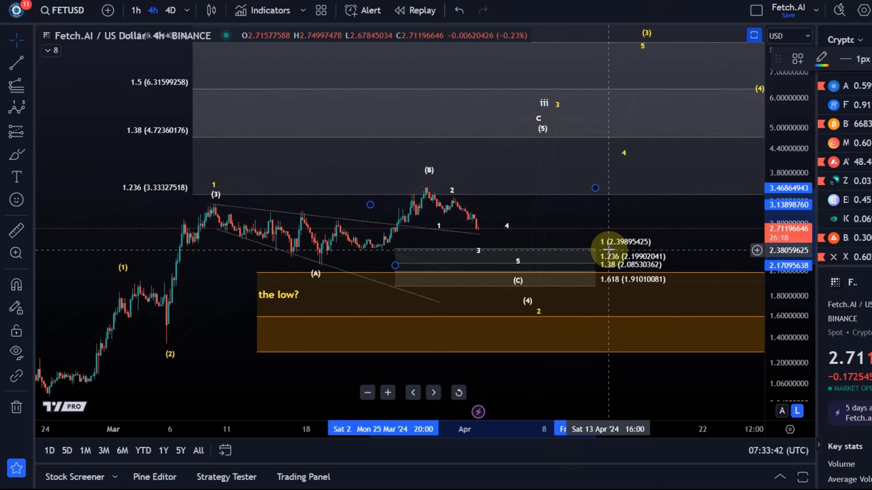
{"action": "right_click", "coordinate": [523, 242]}
{"action": "key", "text": "Escape"}
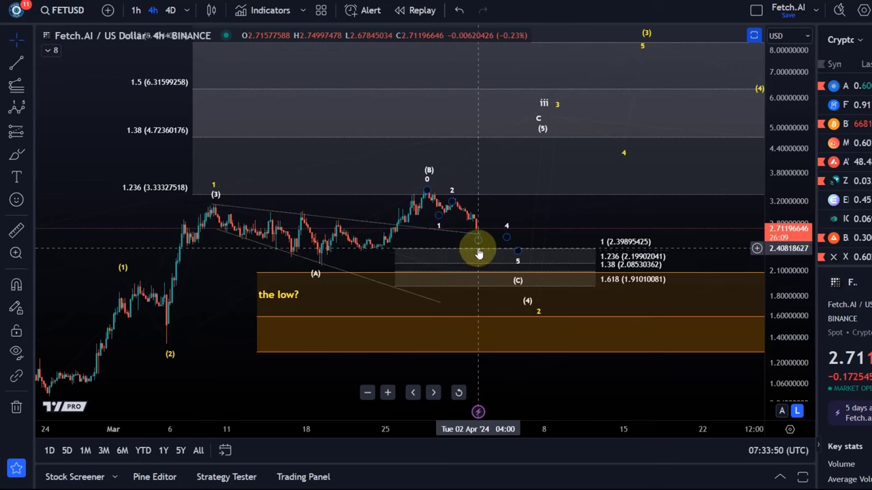
{"action": "left_click", "coordinate": [470, 244]}
{"action": "left_click", "coordinate": [485, 233]}
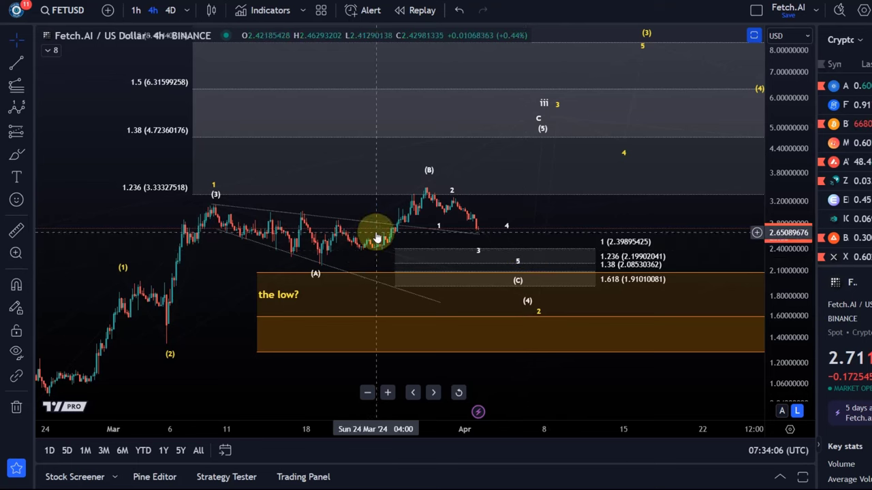
Step: Draw red brush loops around the 22 Mar and mid-March candles, undoing the last one
{"action": "left_click", "coordinate": [15, 156]}
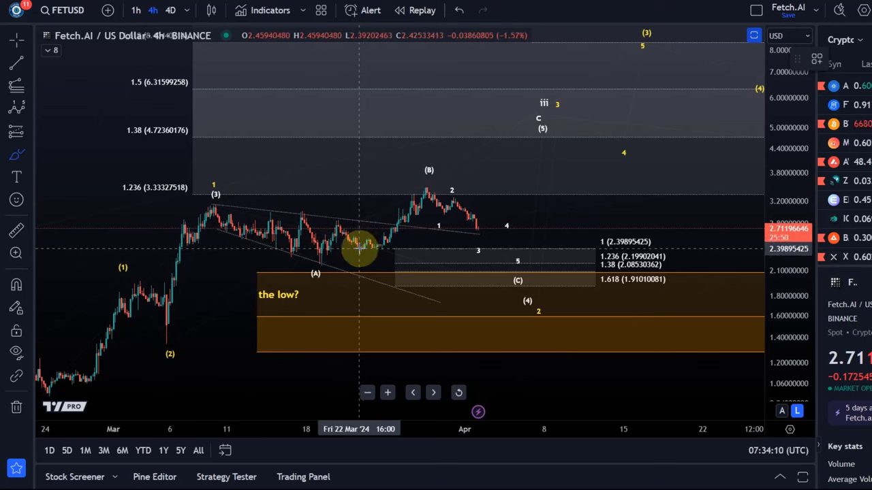
{"action": "mouse_move", "coordinate": [352, 255]}
{"action": "left_mouse_down"}
{"action": "mouse_move", "coordinate": [359, 256]}
{"action": "mouse_move", "coordinate": [361, 237]}
{"action": "mouse_move", "coordinate": [379, 257]}
{"action": "left_mouse_up"}
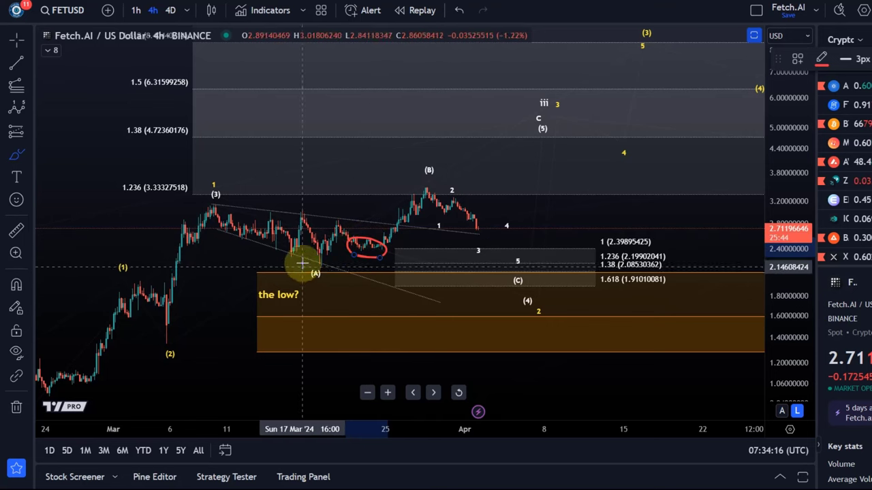
{"action": "mouse_move", "coordinate": [281, 249]}
{"action": "left_mouse_down"}
{"action": "mouse_move", "coordinate": [302, 249]}
{"action": "mouse_move", "coordinate": [271, 246]}
{"action": "mouse_move", "coordinate": [278, 252]}
{"action": "mouse_move", "coordinate": [262, 239]}
{"action": "mouse_move", "coordinate": [273, 249]}
{"action": "mouse_move", "coordinate": [257, 246]}
{"action": "left_mouse_up"}
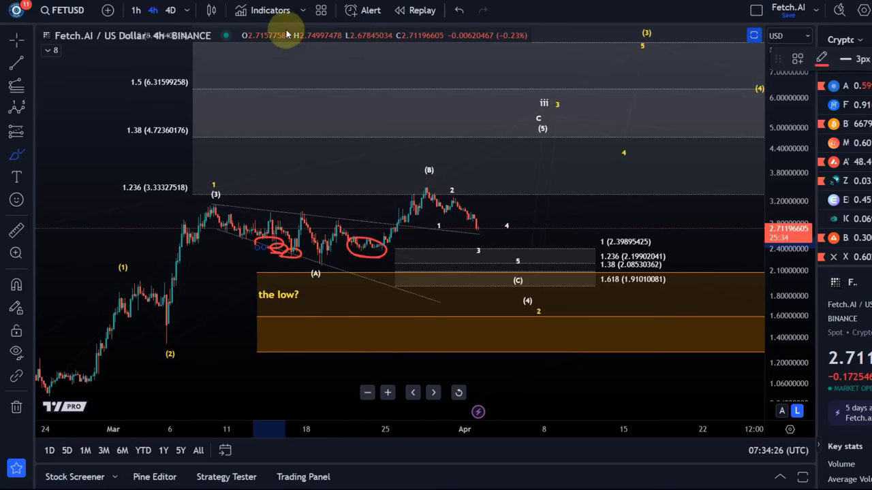
{"action": "left_click", "coordinate": [458, 11]}
Step: Undo the remaining red brush loop
{"action": "left_click", "coordinate": [458, 11]}
{"action": "left_click", "coordinate": [457, 11]}
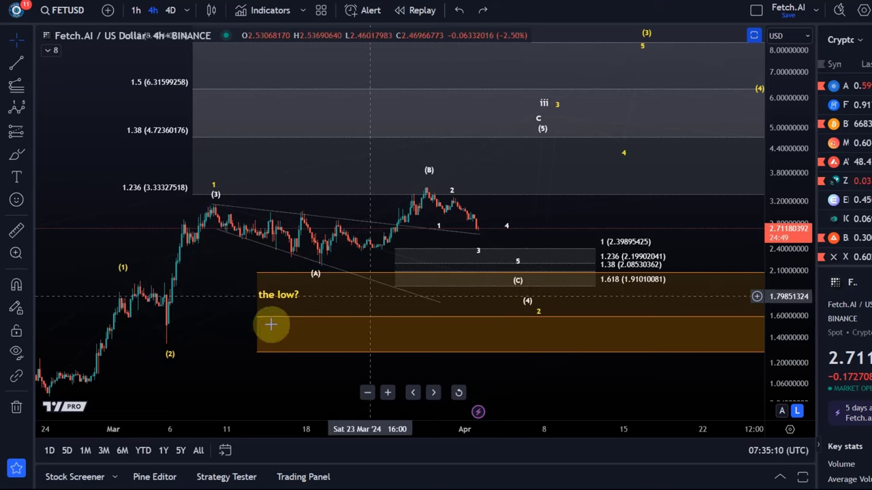
Step: Drag the Elliott wave's C (5) point further right into mid-April
{"action": "scroll", "coordinate": [235, 361], "scroll_direction": "down", "scroll_amount": 5}
{"action": "left_click_drag", "start_coordinate": [435, 306], "coordinate": [105, 282]}
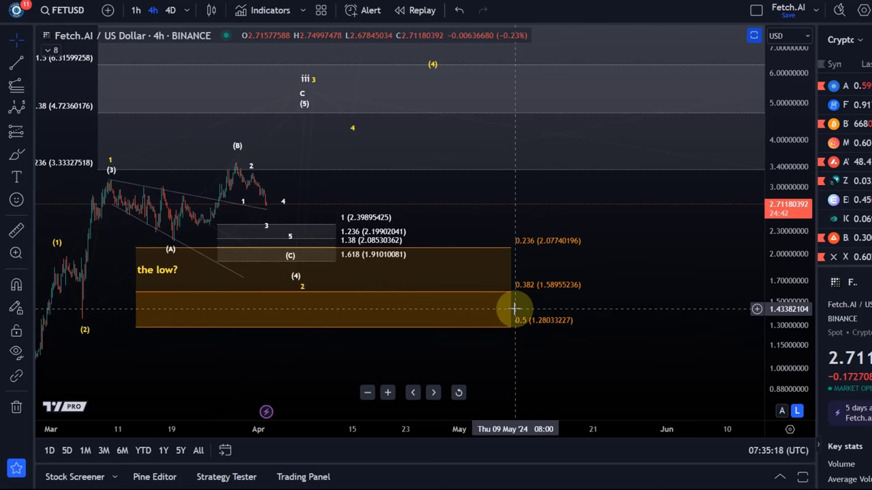
{"action": "left_click_drag", "start_coordinate": [229, 359], "coordinate": [311, 384]}
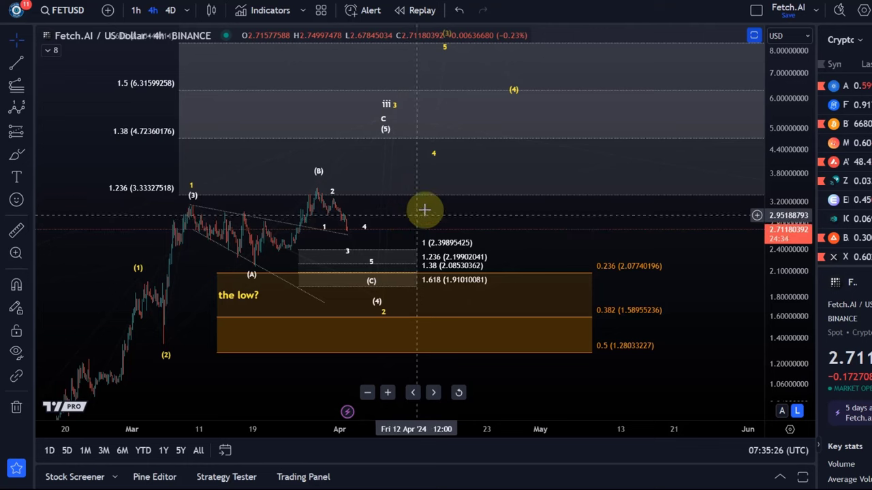
{"action": "mouse_move", "coordinate": [385, 139]}
{"action": "left_mouse_down"}
{"action": "mouse_move", "coordinate": [406, 138]}
{"action": "mouse_move", "coordinate": [384, 129]}
{"action": "mouse_move", "coordinate": [412, 133]}
{"action": "mouse_move", "coordinate": [390, 112]}
{"action": "mouse_move", "coordinate": [413, 116]}
{"action": "left_mouse_up"}
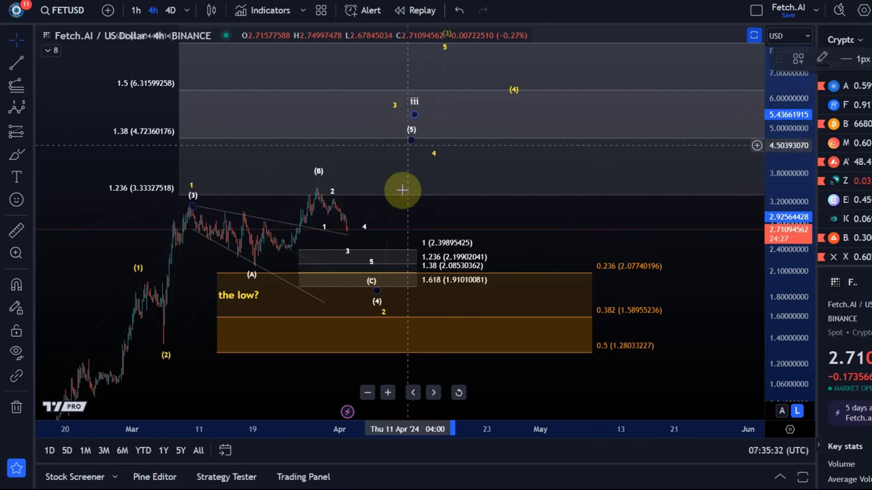